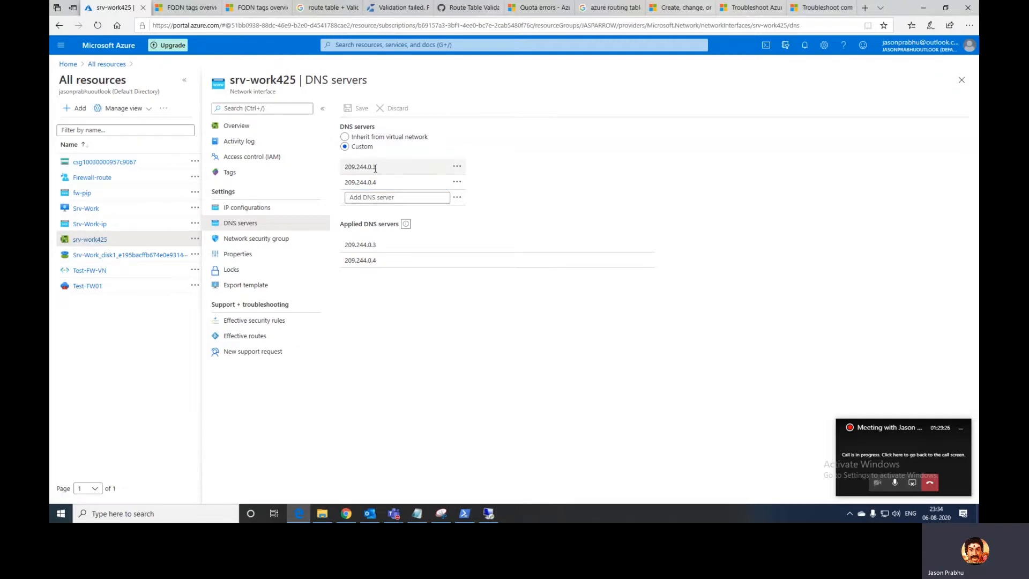
pyautogui.moveTo(350, 167); pyautogui.dragTo(388, 167)
pyautogui.click(615, 210)
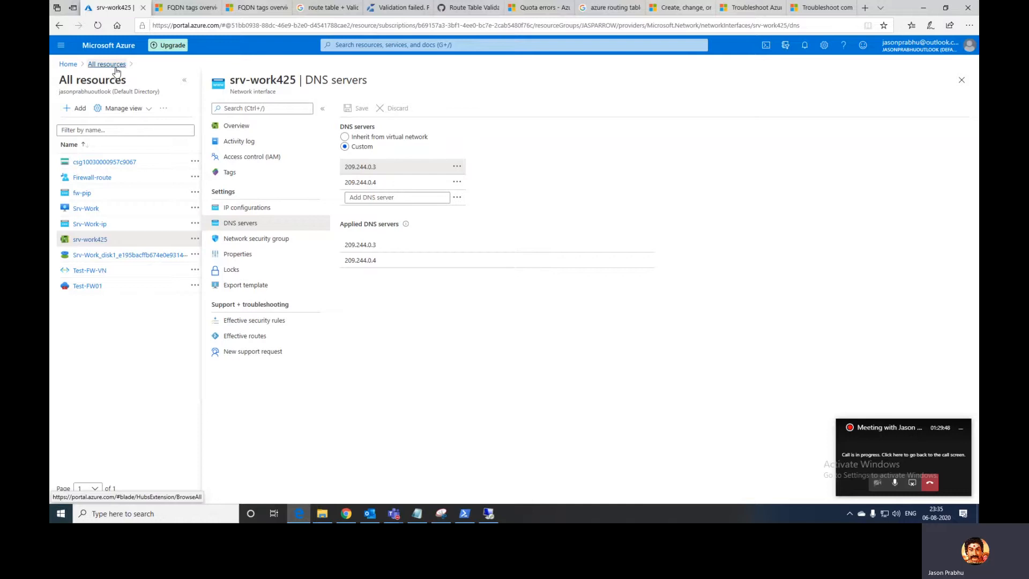
# Open the application rule collection of firewall Test-FW01 and examine the Allow-Google rule's target FQDNs
pyautogui.click(92, 288)
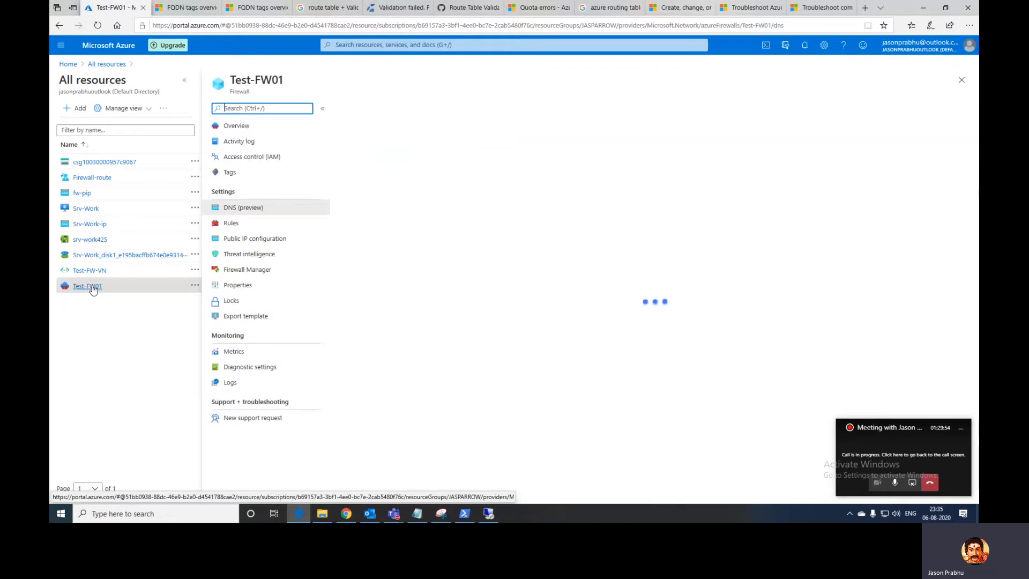
pyautogui.click(247, 225)
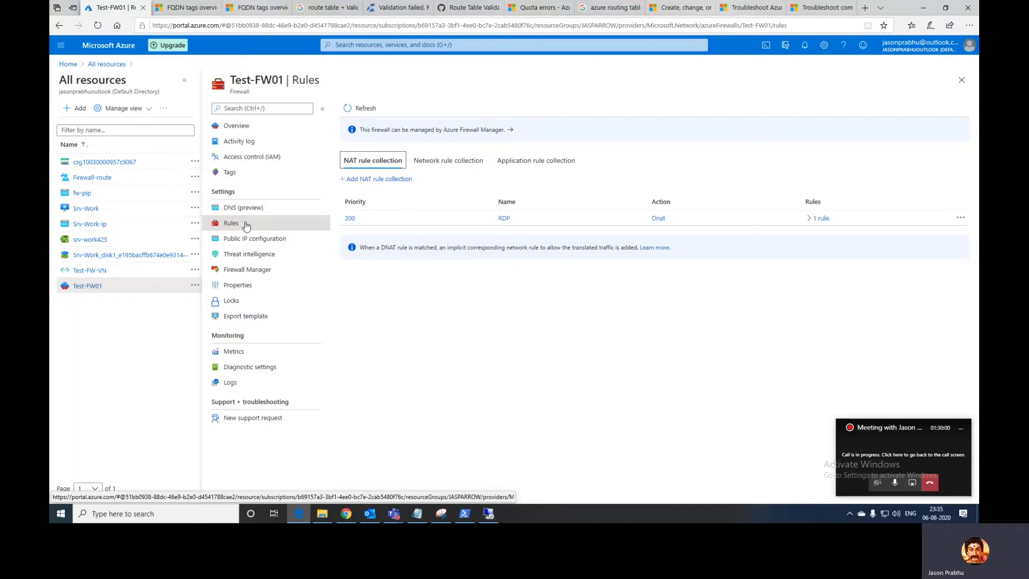
pyautogui.click(536, 161)
pyautogui.click(819, 222)
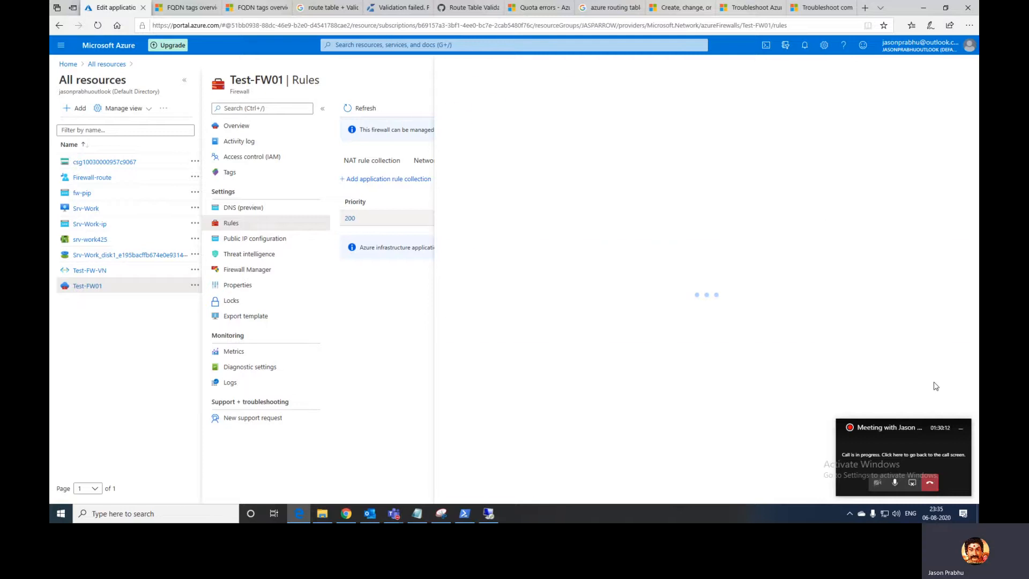
pyautogui.moveTo(876, 286)
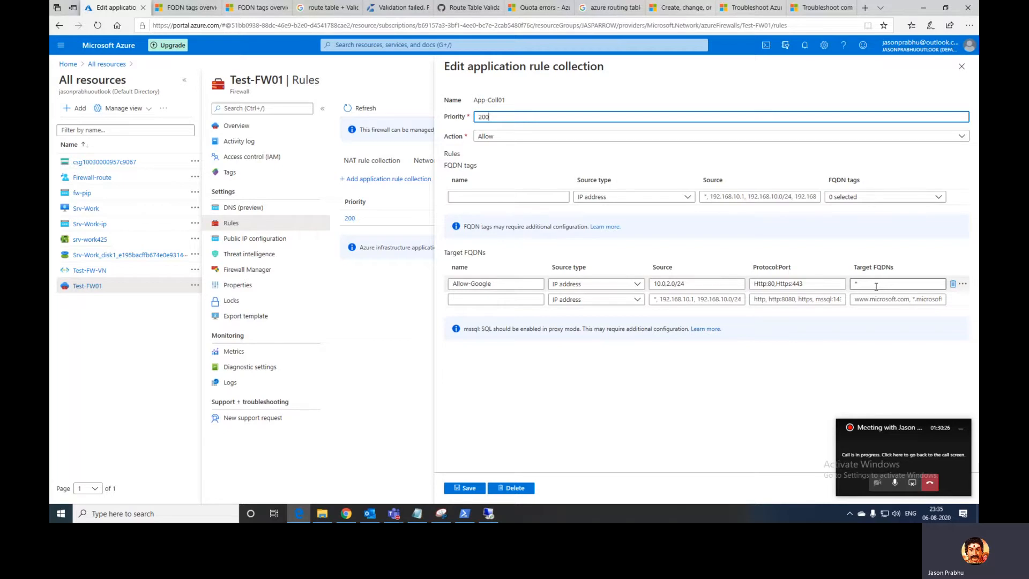
# Switch to the Remote Desktop session on 52.226.3.77 and close the Yahoo browser window on the server
pyautogui.click(488, 514)
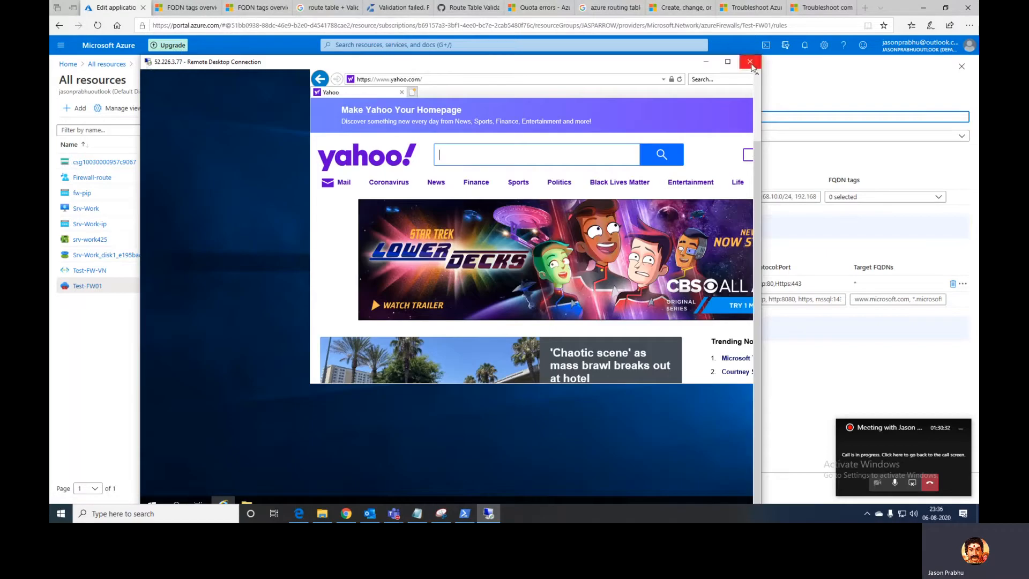
pyautogui.click(752, 66)
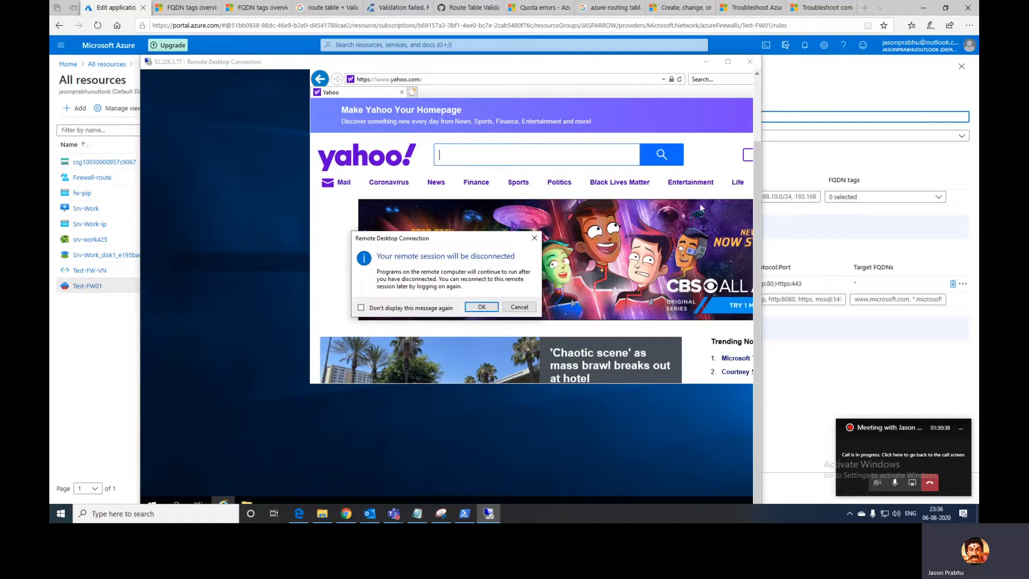
pyautogui.click(520, 306)
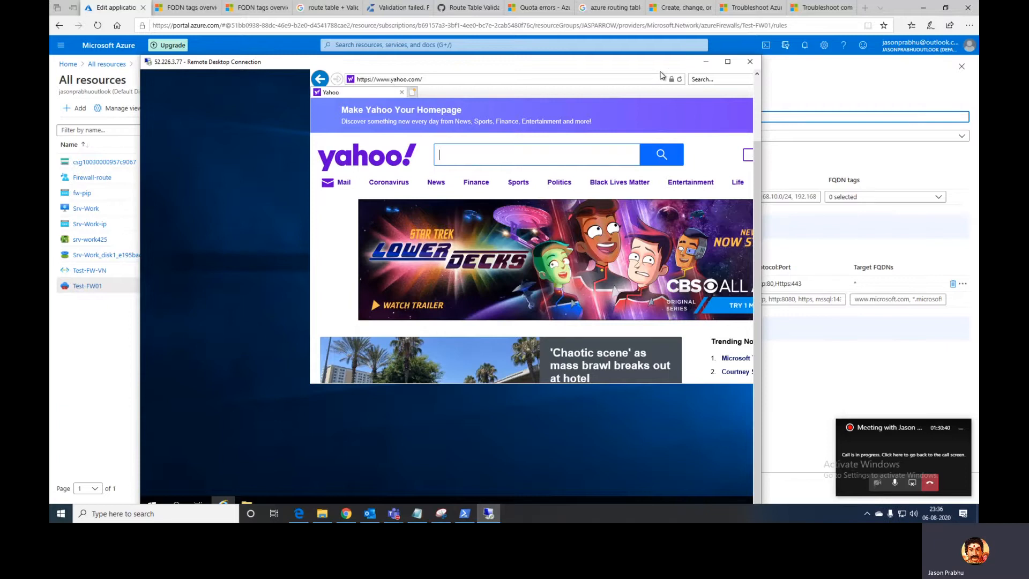
pyautogui.moveTo(663, 67); pyautogui.dragTo(690, 96)
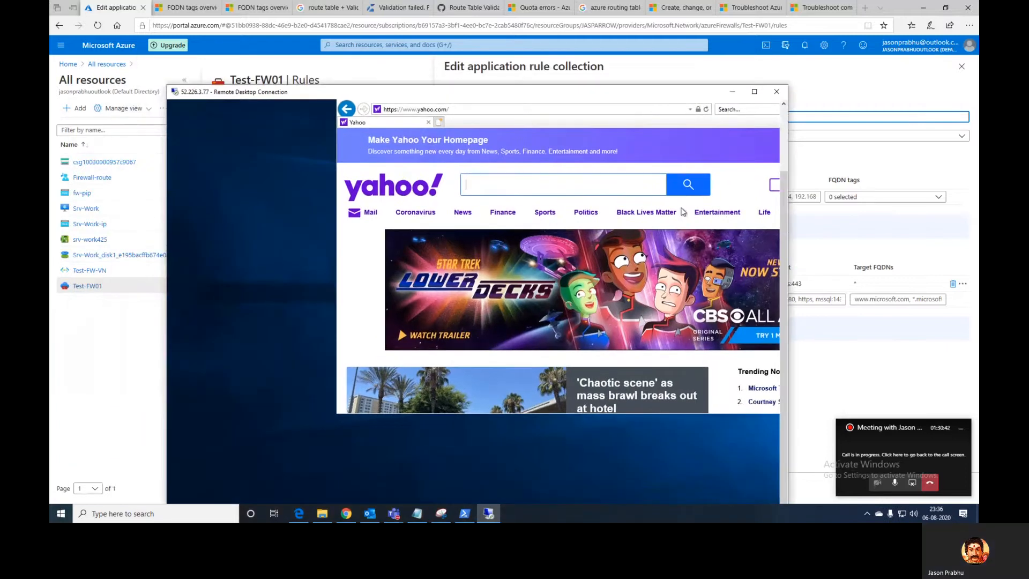
pyautogui.click(784, 104)
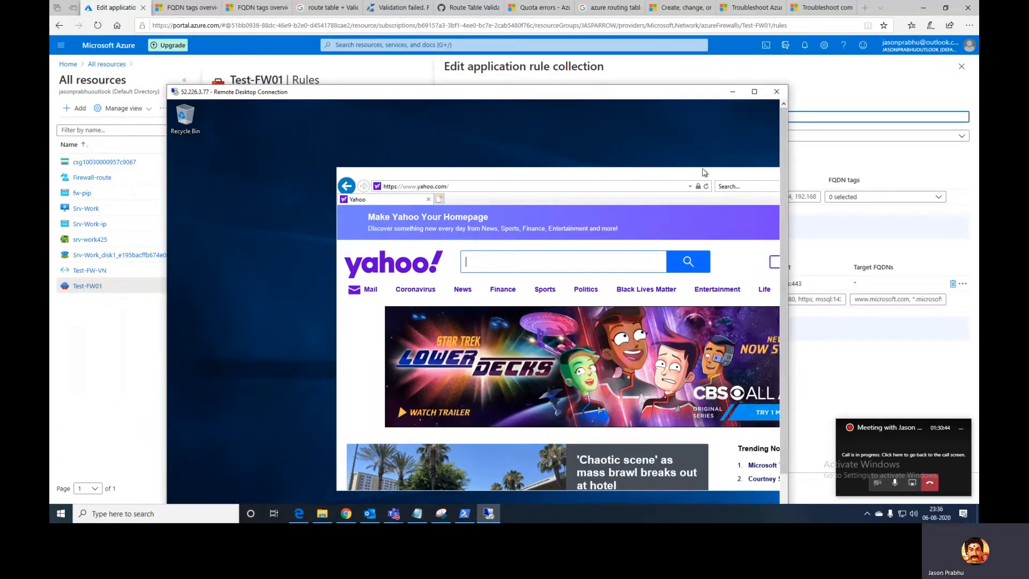
pyautogui.moveTo(723, 170); pyautogui.dragTo(559, 146)
pyautogui.click(658, 147)
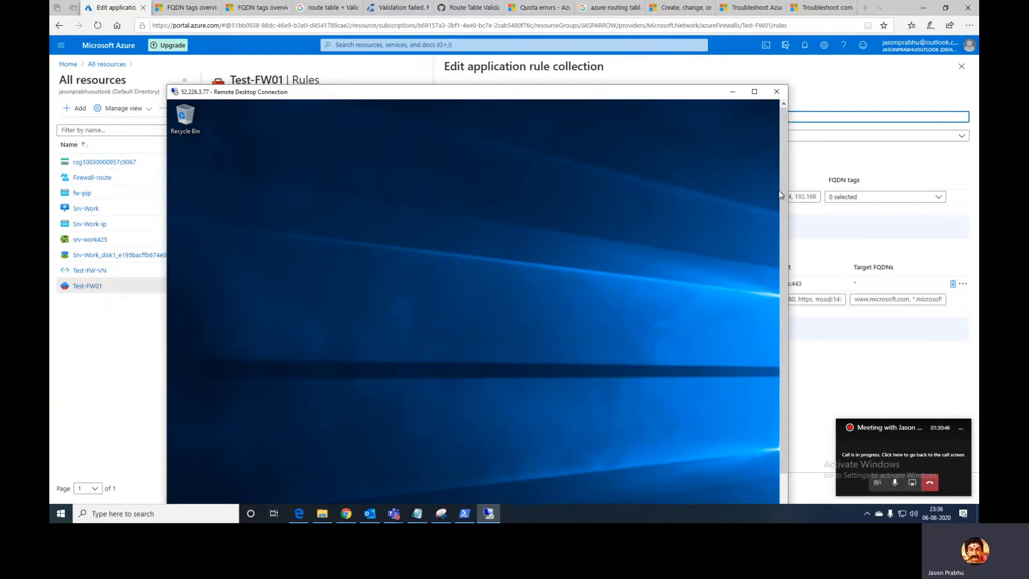
# Sign out of the Windows account on the remote server
pyautogui.moveTo(783, 219); pyautogui.dragTo(785, 294)
pyautogui.moveTo(375, 91); pyautogui.dragTo(495, 29)
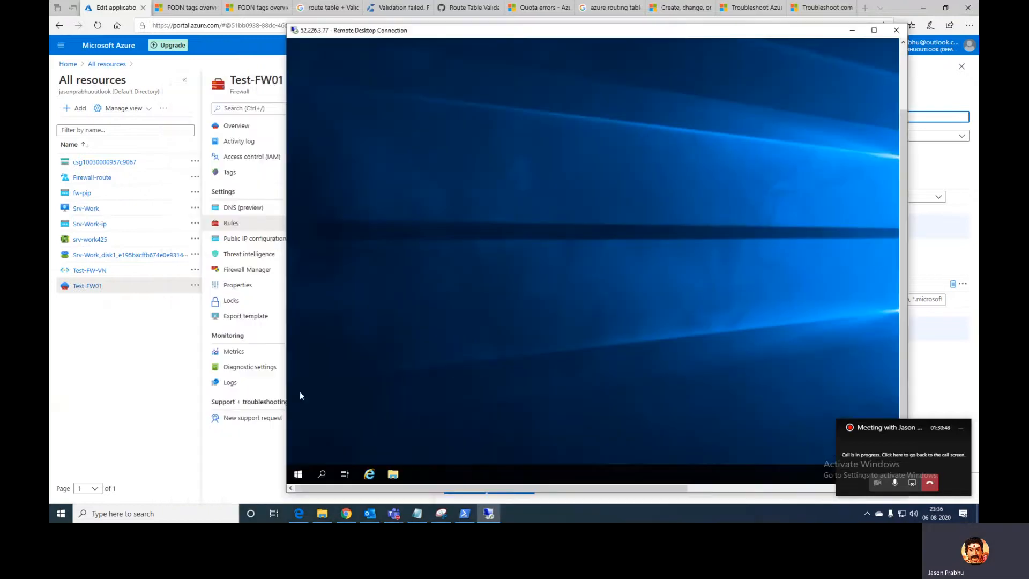
pyautogui.click(298, 475)
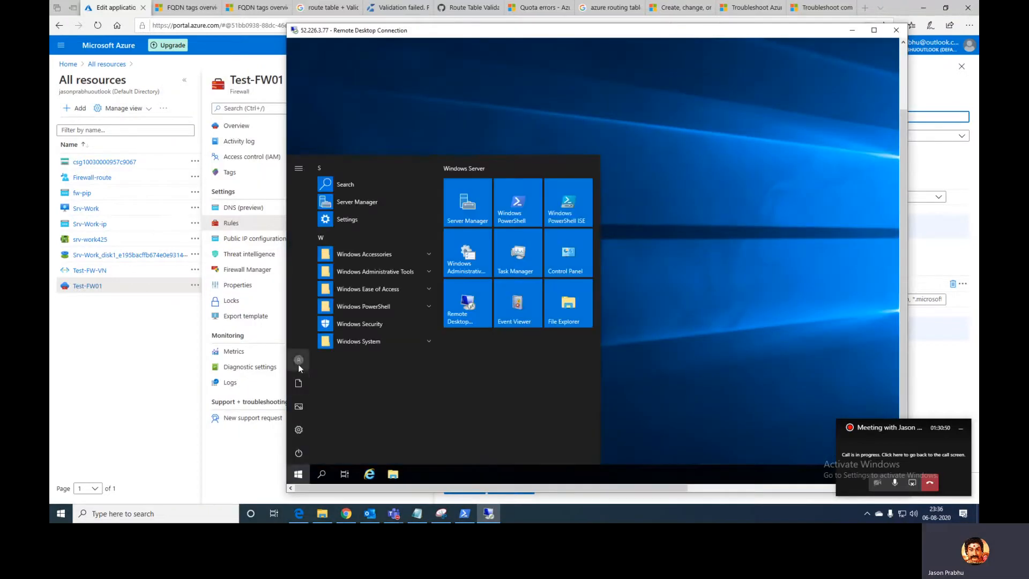
pyautogui.click(299, 361)
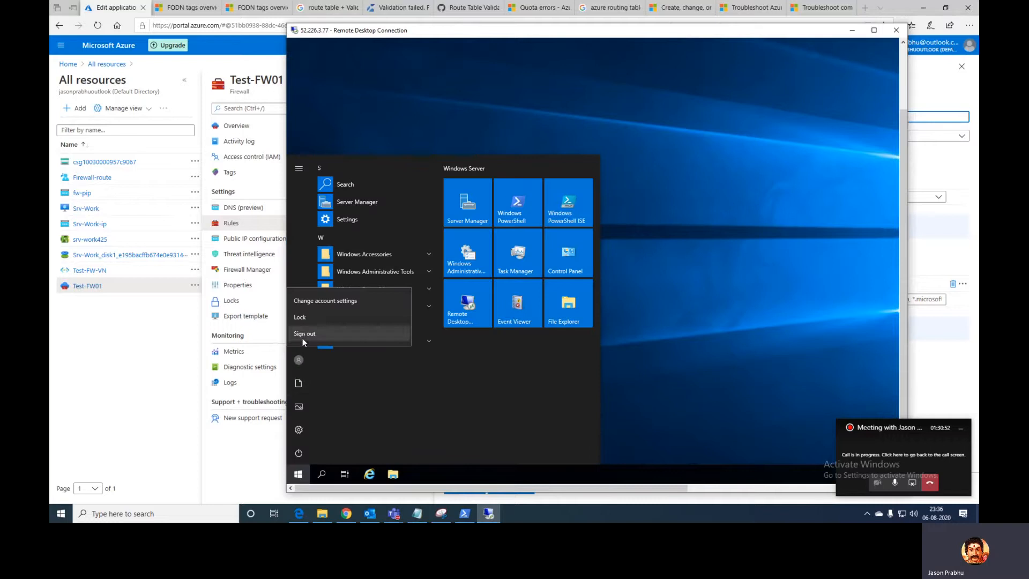
pyautogui.click(302, 337)
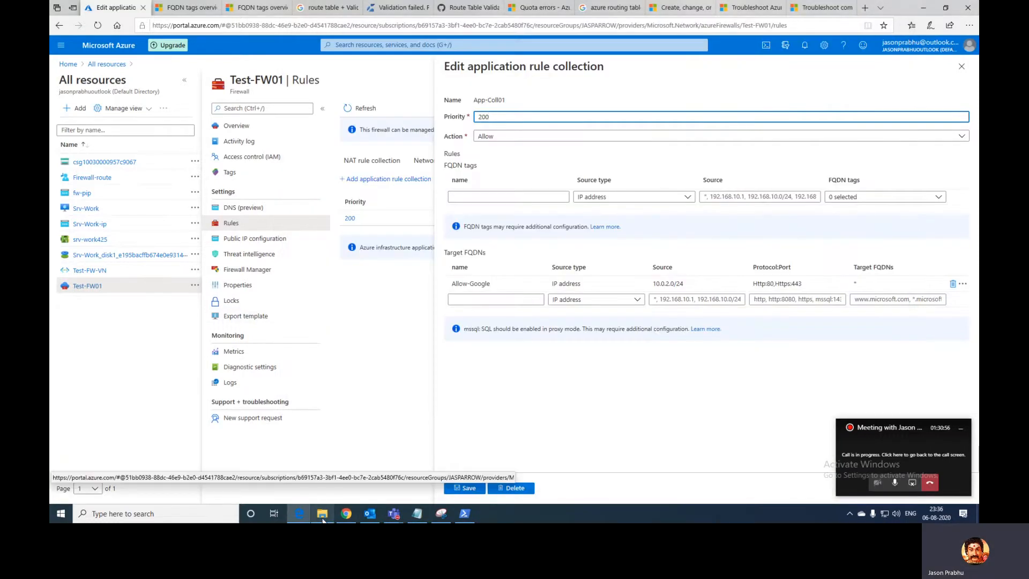
pyautogui.click(323, 519)
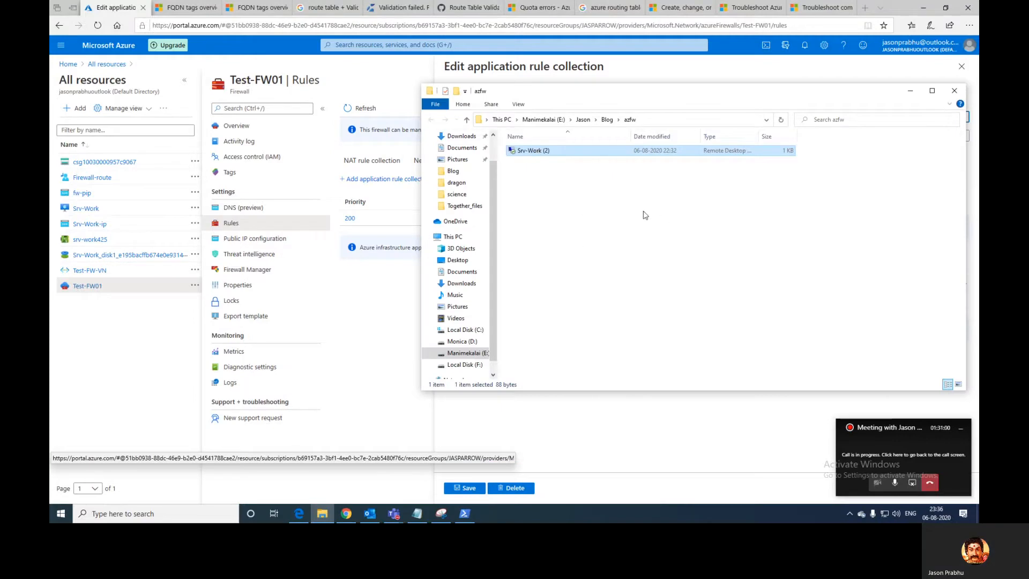
pyautogui.press('super+r')
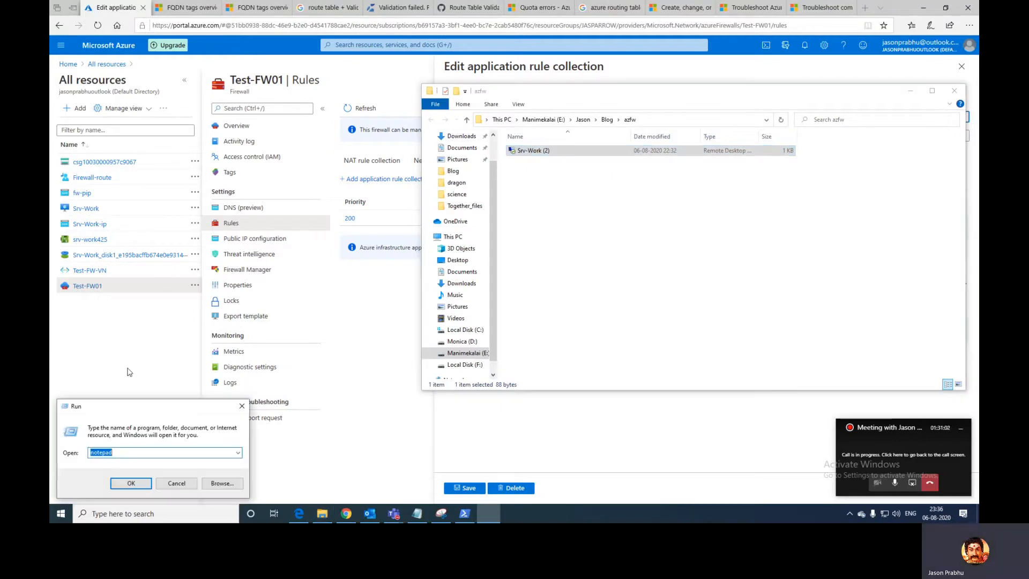
pyautogui.press('Escape')
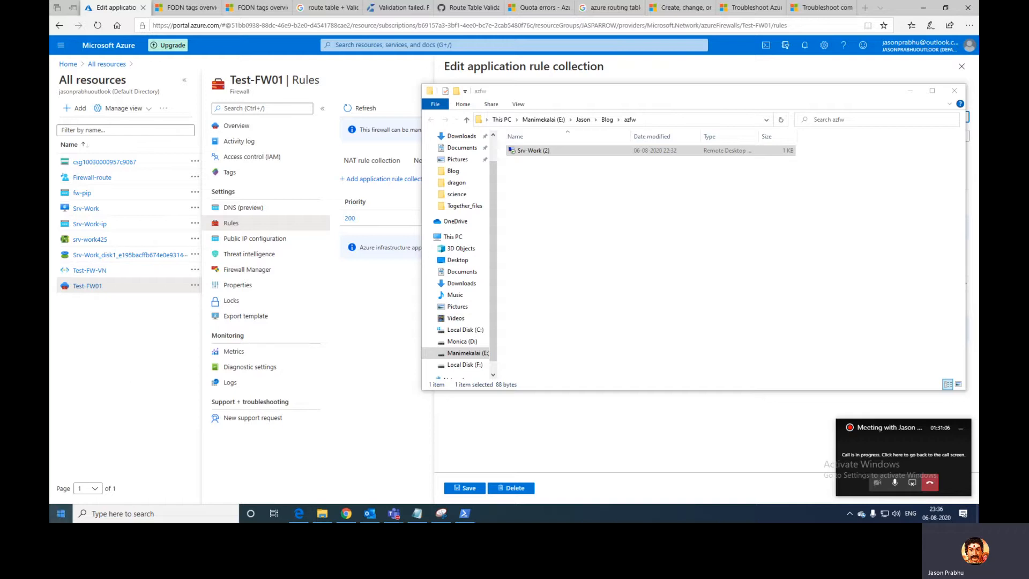
# Launch Remote Desktop Connection and start a connection to 52.226.3.77
pyautogui.click(59, 519)
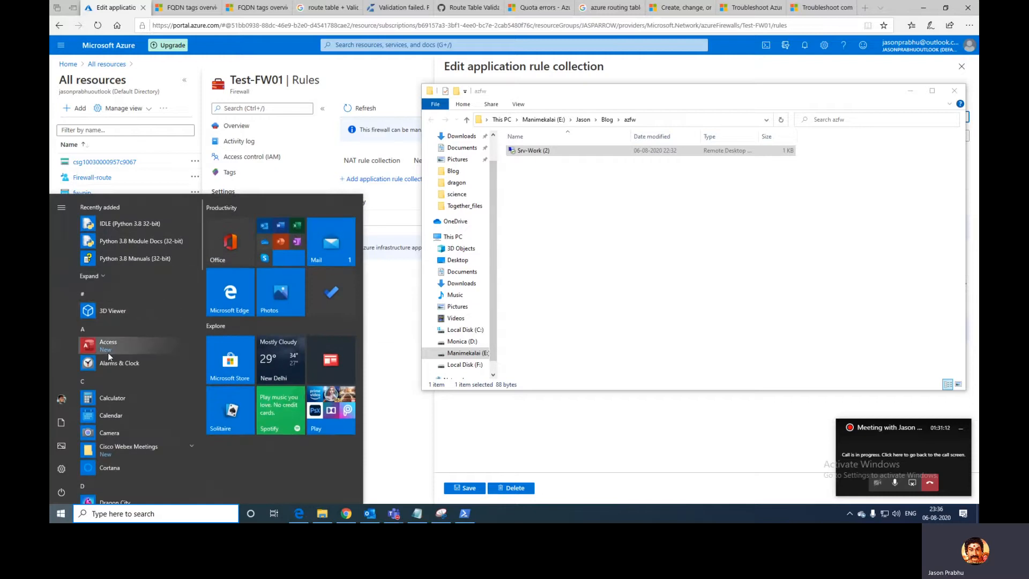
pyautogui.write('remote')
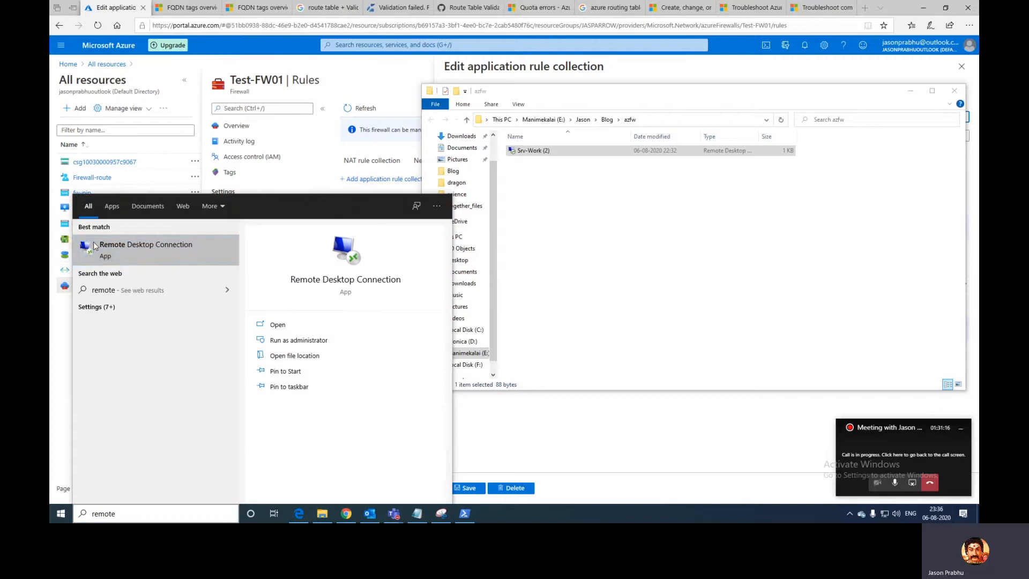
pyautogui.click(94, 244)
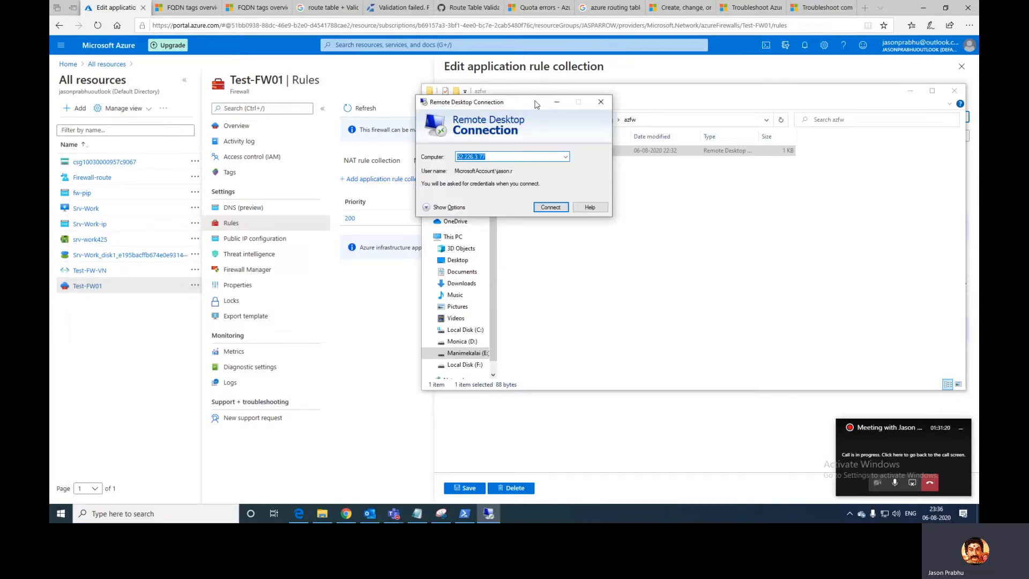
pyautogui.moveTo(536, 102); pyautogui.dragTo(272, 101)
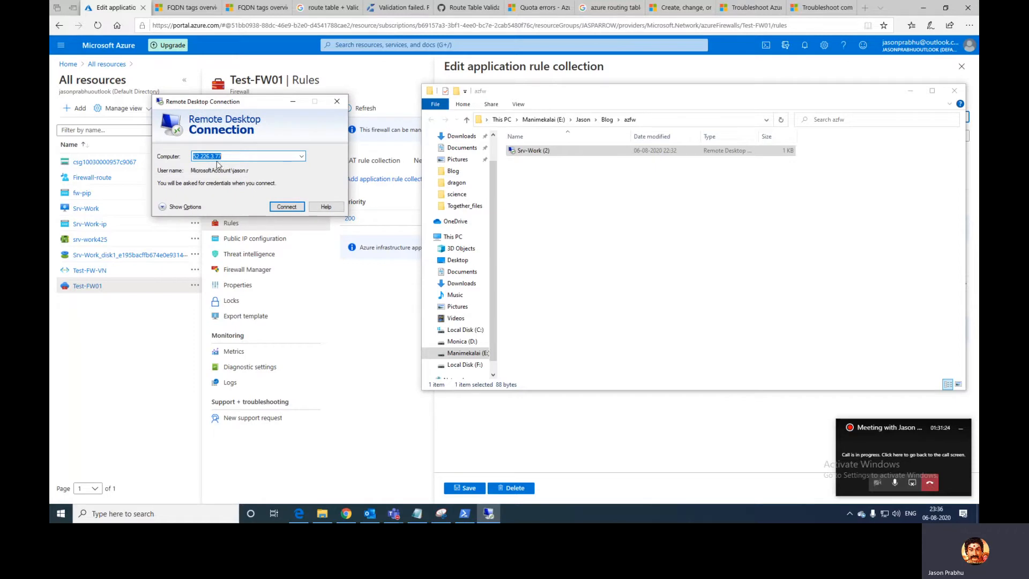
pyautogui.click(287, 206)
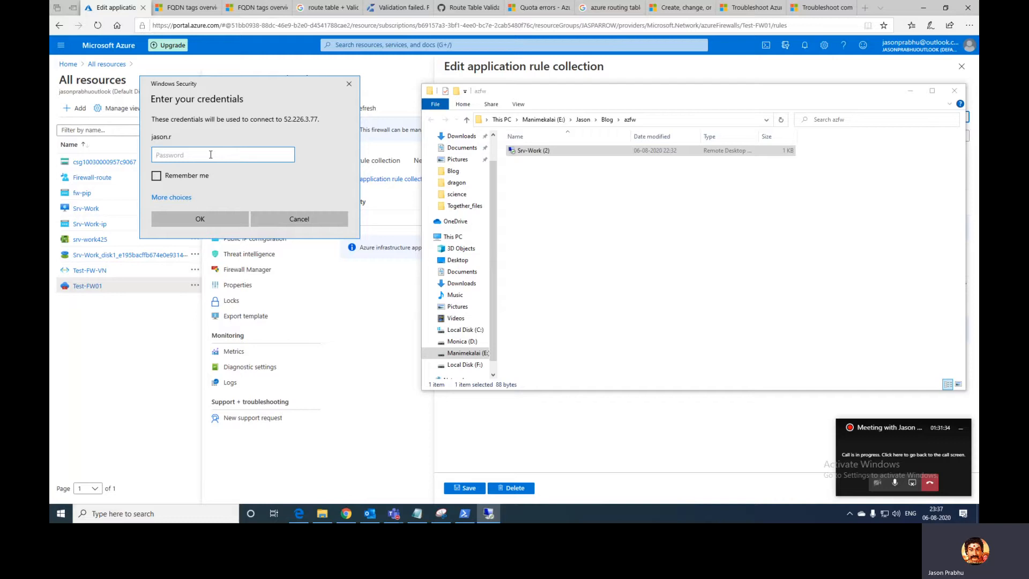
# Sign in to the remote server with the account password and accept its untrusted certificate
pyautogui.write('•')
pyautogui.press('Return')
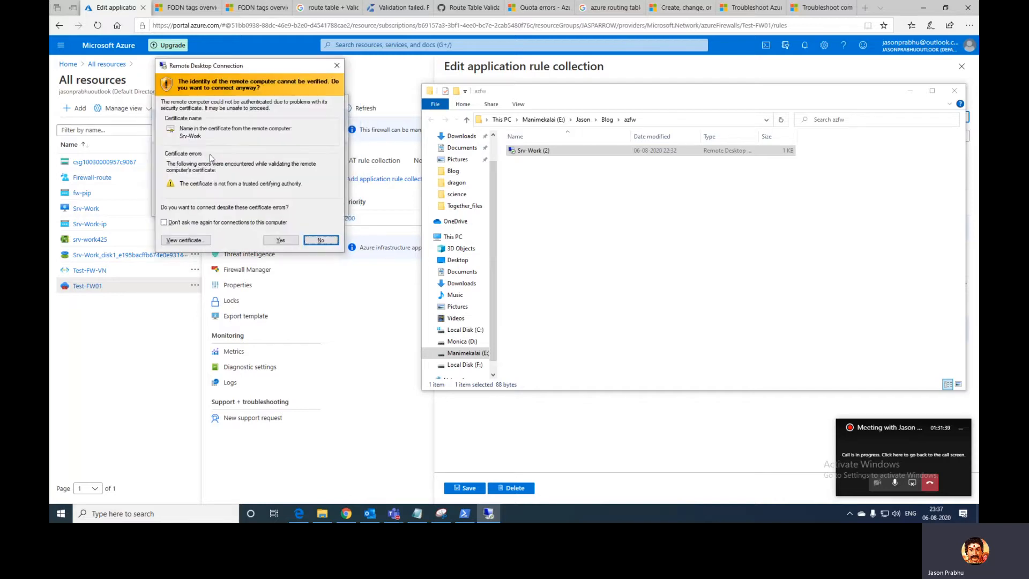
pyautogui.click(281, 240)
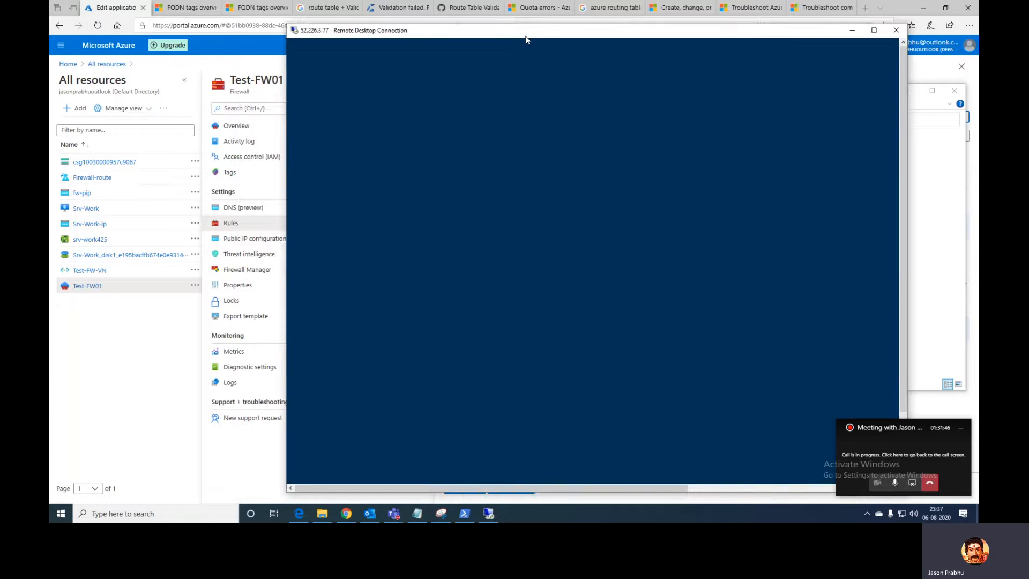
# Open Internet Explorer on the remote server and browse to yahoo.com
pyautogui.moveTo(526, 39); pyautogui.dragTo(447, 40)
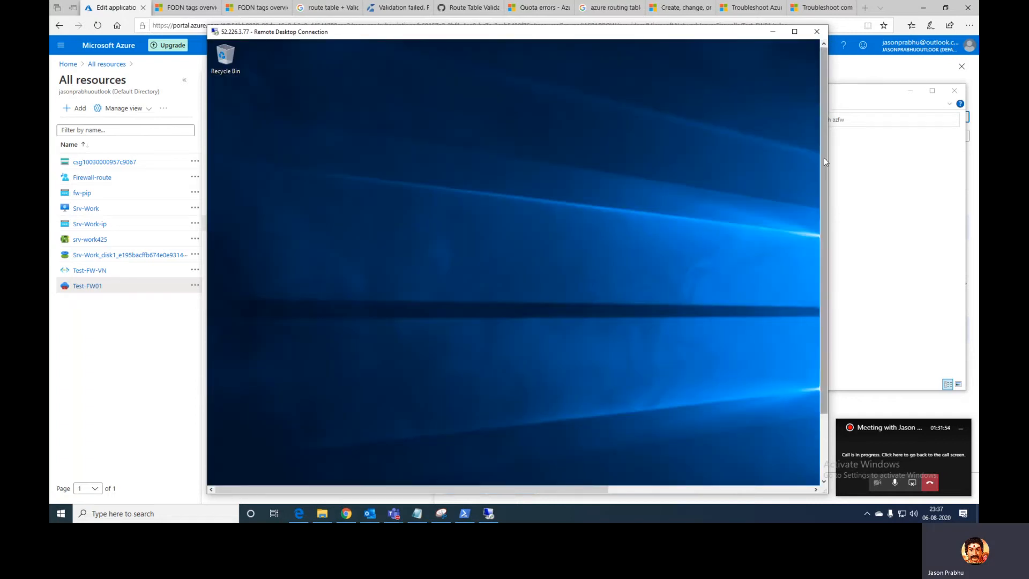
pyautogui.moveTo(824, 156); pyautogui.dragTo(825, 225)
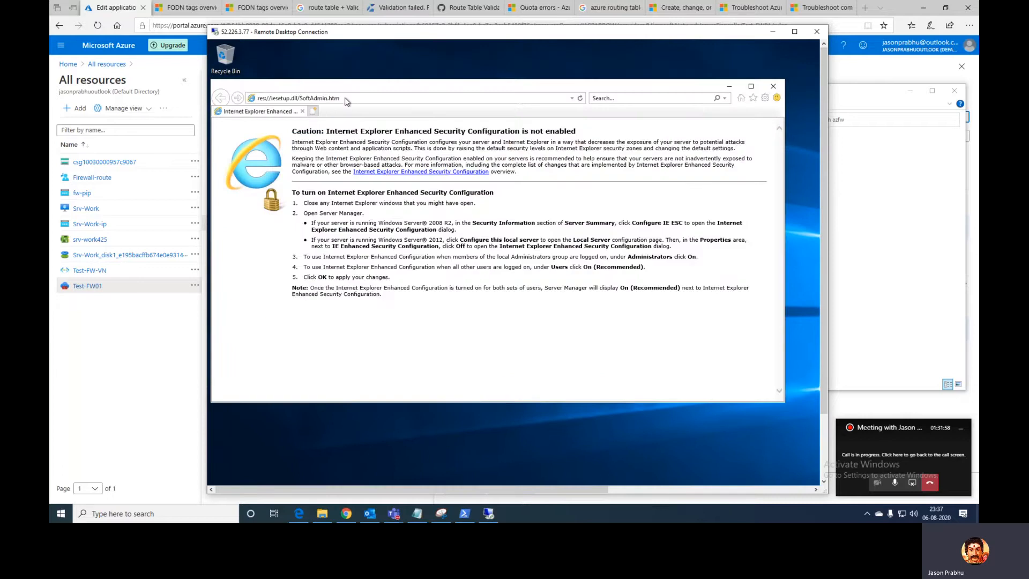
pyautogui.click(346, 98)
pyautogui.write('yah')
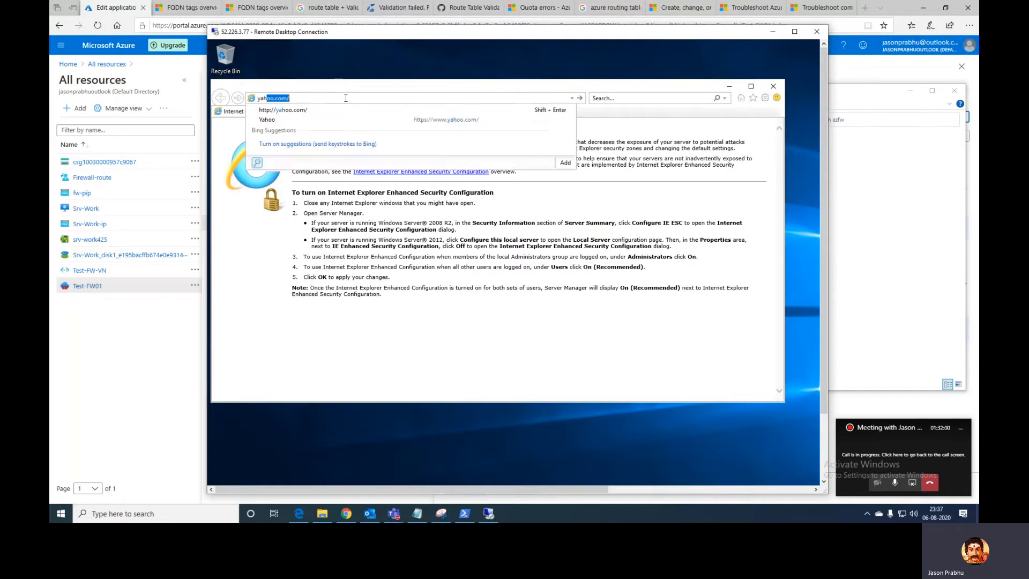
pyautogui.write('oo.com')
pyautogui.press('Return')
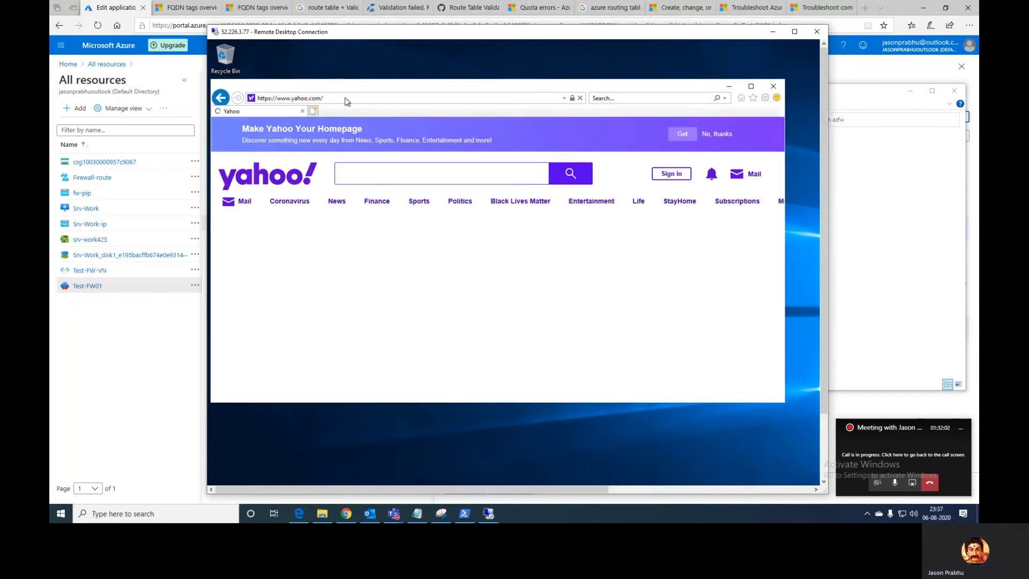
# Browse to jasparrow.info, maximize the browser window and look through the blog's home page
pyautogui.click(346, 98)
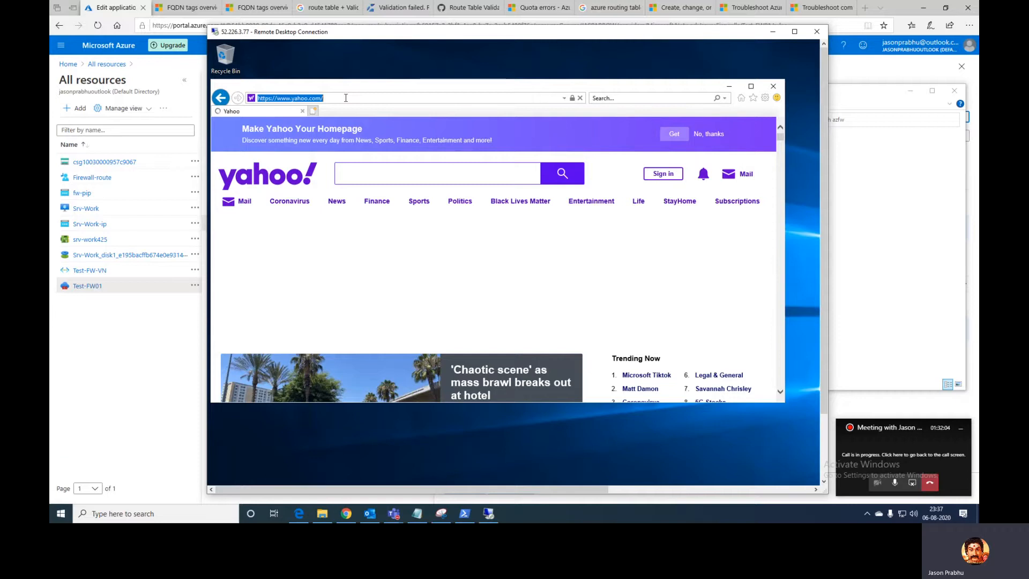
pyautogui.write('o')
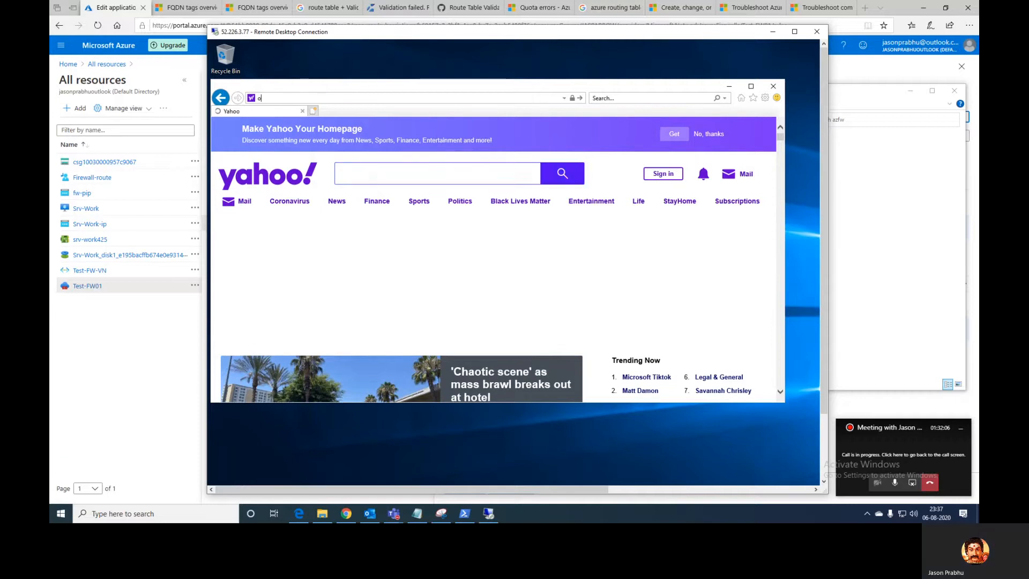
pyautogui.press('BackSpace')
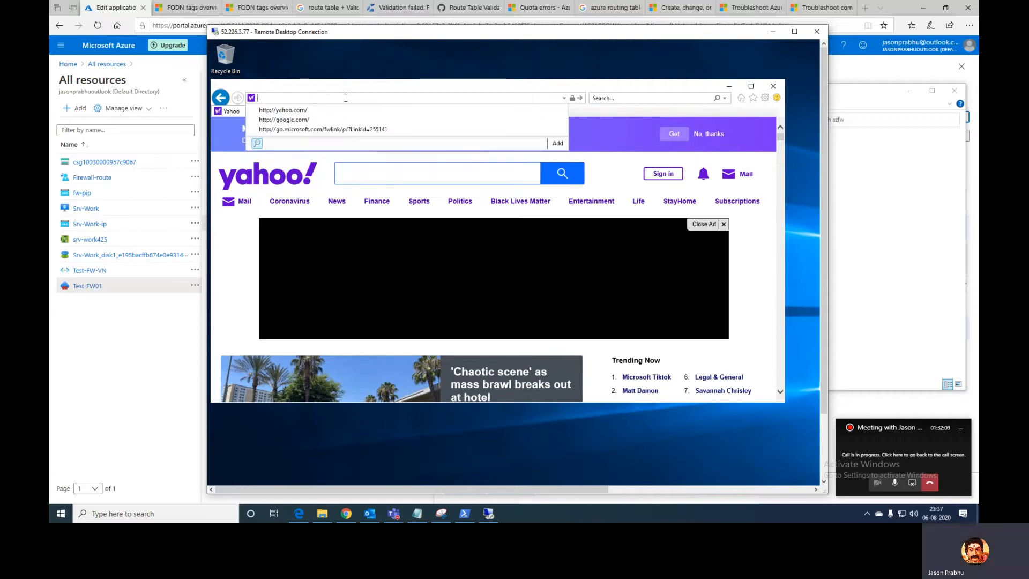
pyautogui.write('jasparrow.info')
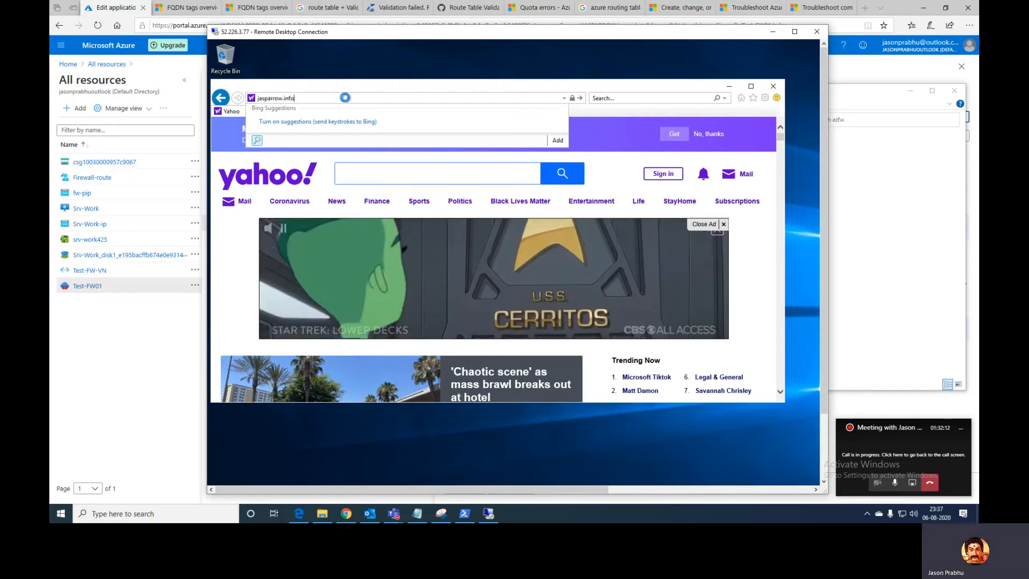
pyautogui.press('Return')
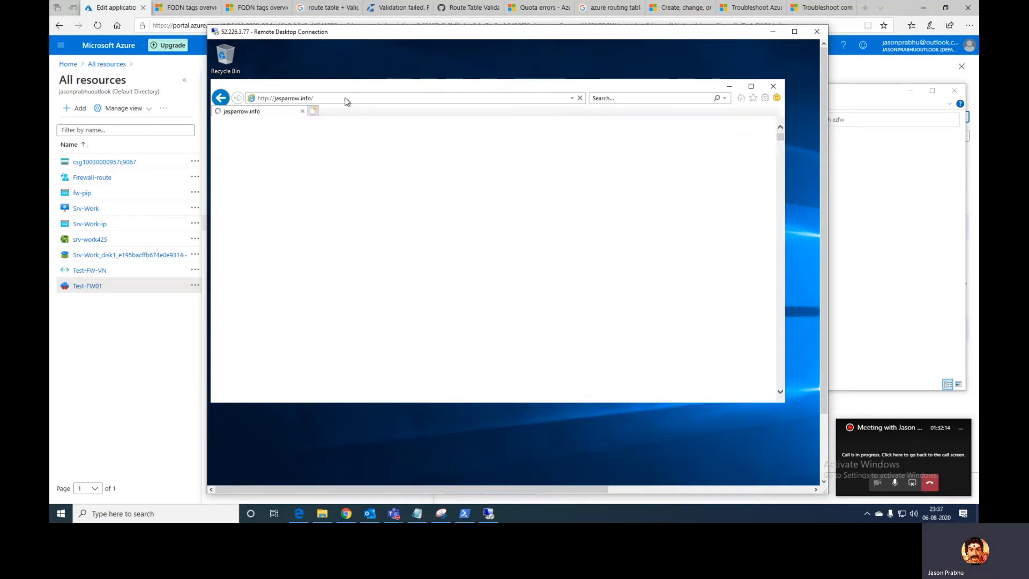
pyautogui.click(751, 86)
pyautogui.scroll(-6, 548, 314)
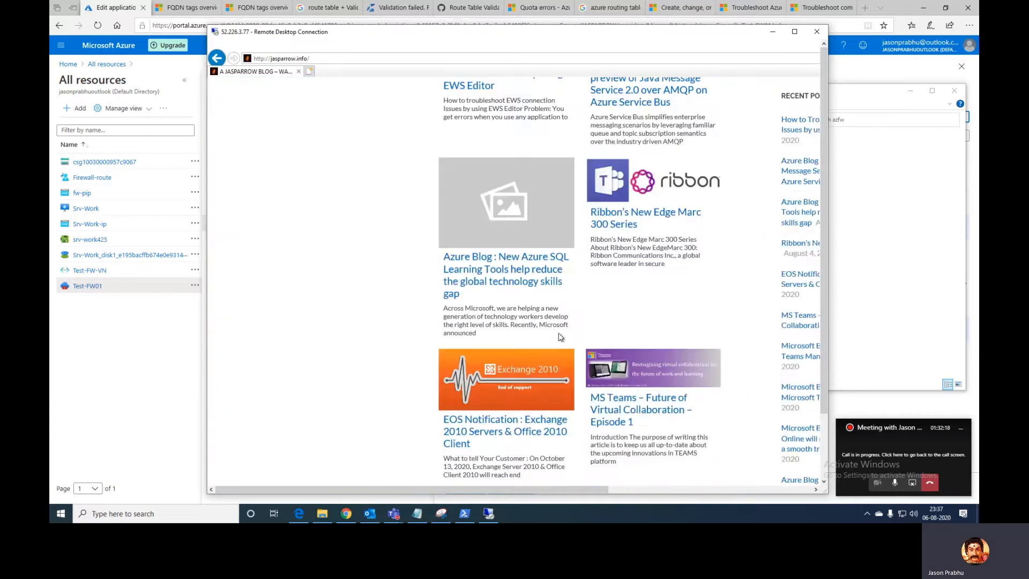
# Look over the rest of the jasparrow.info home page and close Internet Explorer on the remote server
pyautogui.scroll(-5, 559, 337)
pyautogui.scroll(10, 572, 322)
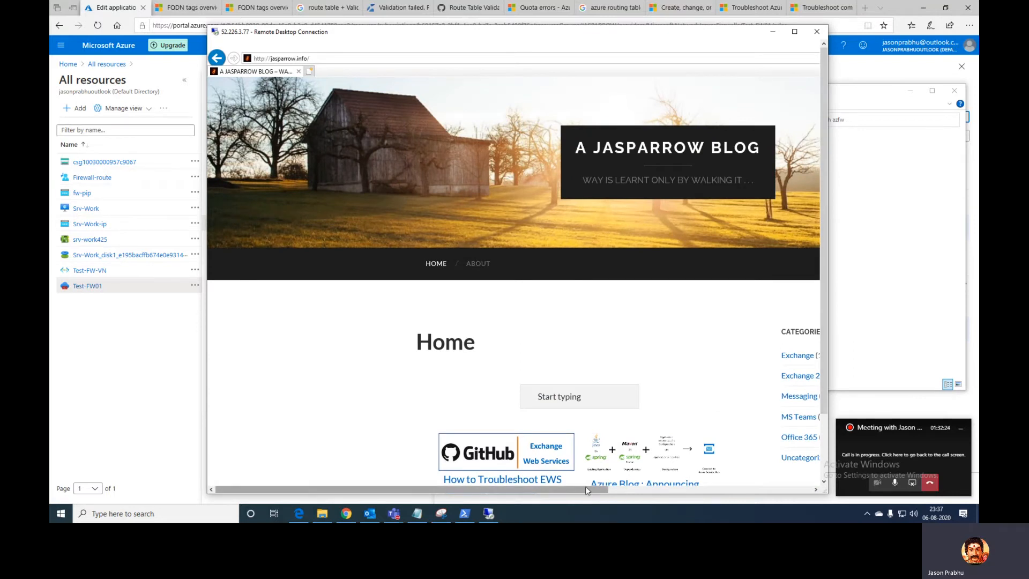
pyautogui.moveTo(585, 488); pyautogui.dragTo(807, 491)
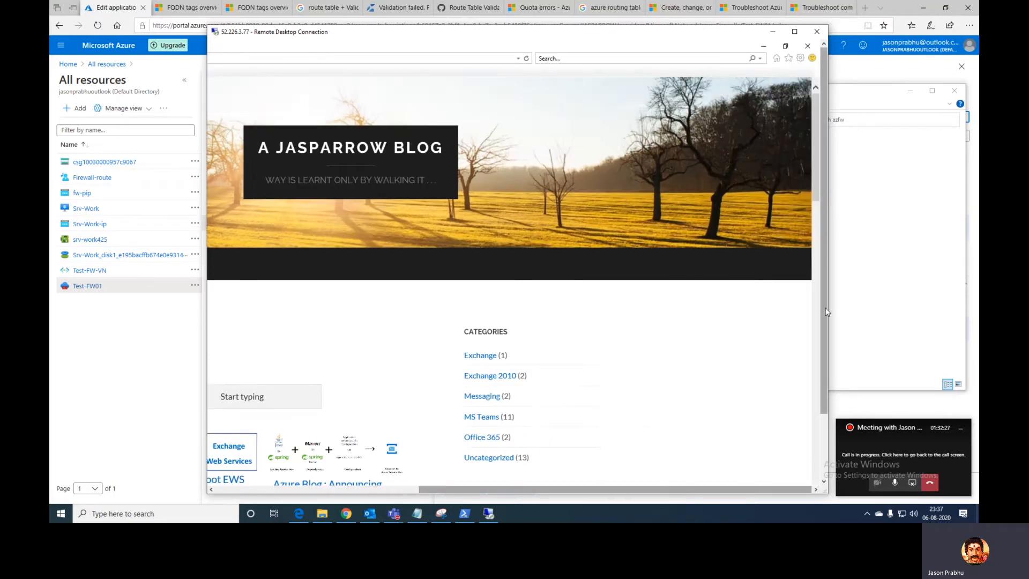
pyautogui.click(807, 45)
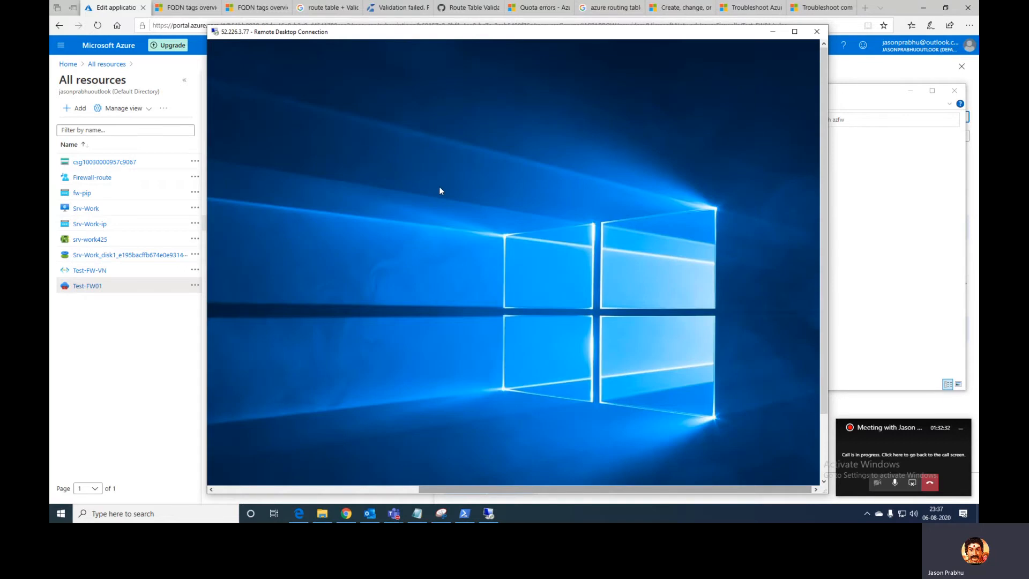
# Sign out of the remote server's Windows session to end the Remote Desktop connection
pyautogui.click(773, 32)
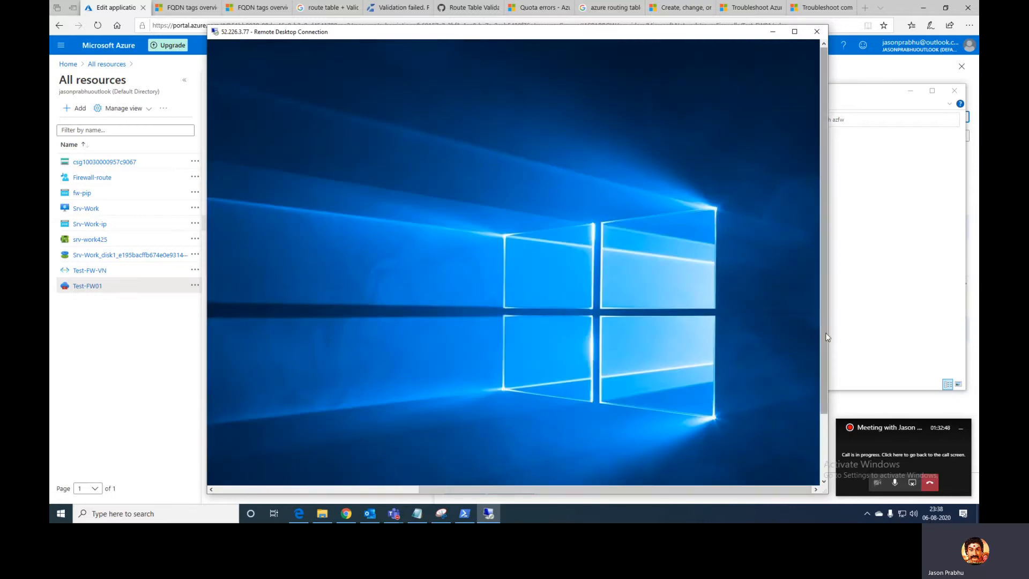
pyautogui.scroll(-3, 427, 489)
pyautogui.moveTo(427, 490); pyautogui.dragTo(226, 489)
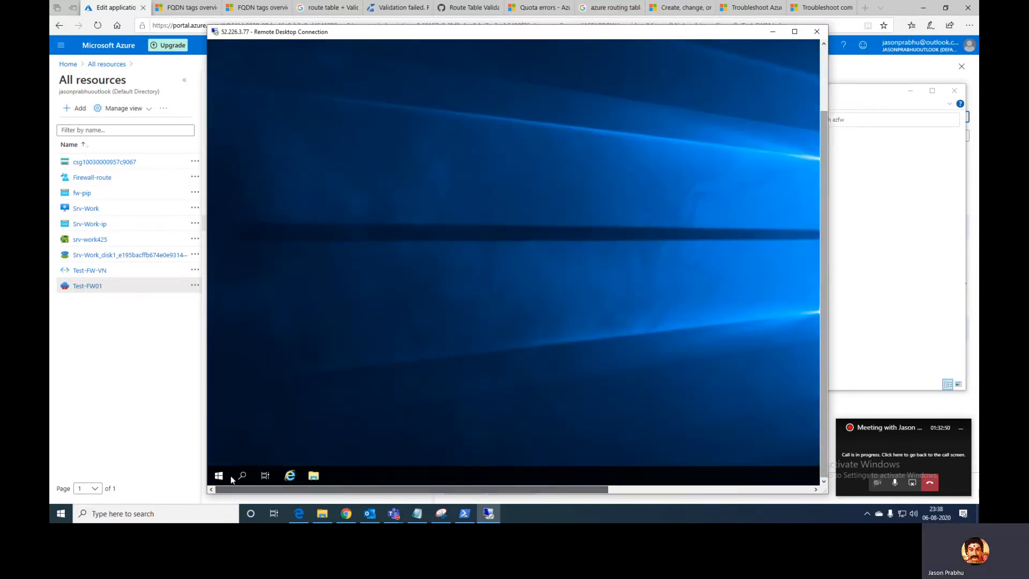
pyautogui.click(219, 476)
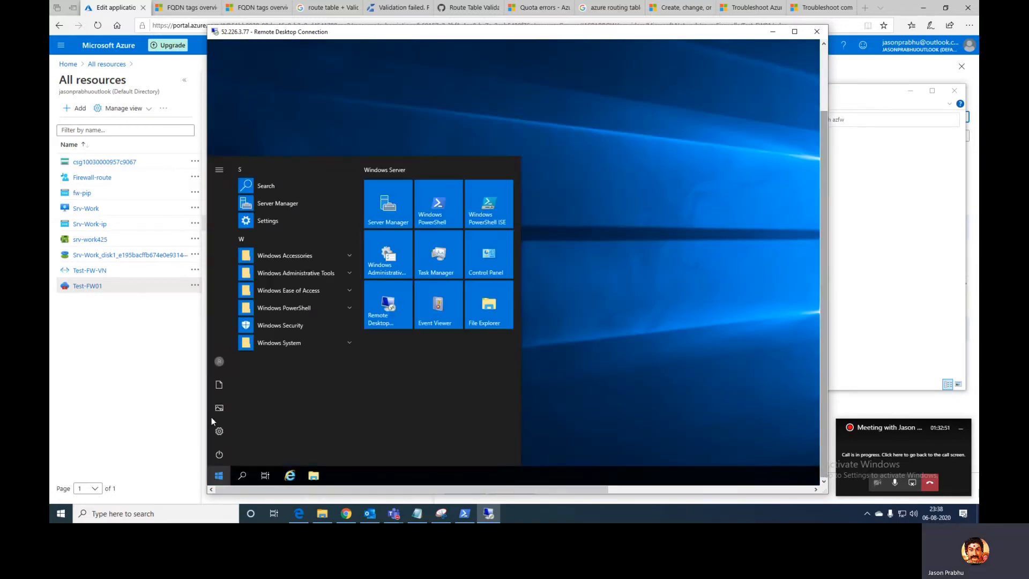
pyautogui.click(219, 362)
pyautogui.click(245, 336)
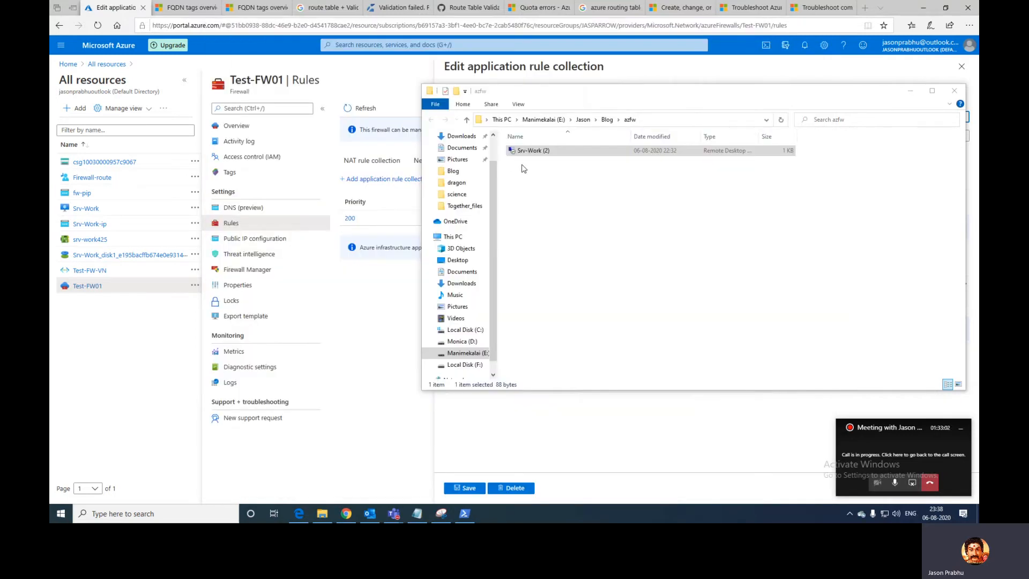
# Try to connect to the server using the saved Srv-Work (2) Remote Desktop file in the azfw folder
pyautogui.click(543, 153)
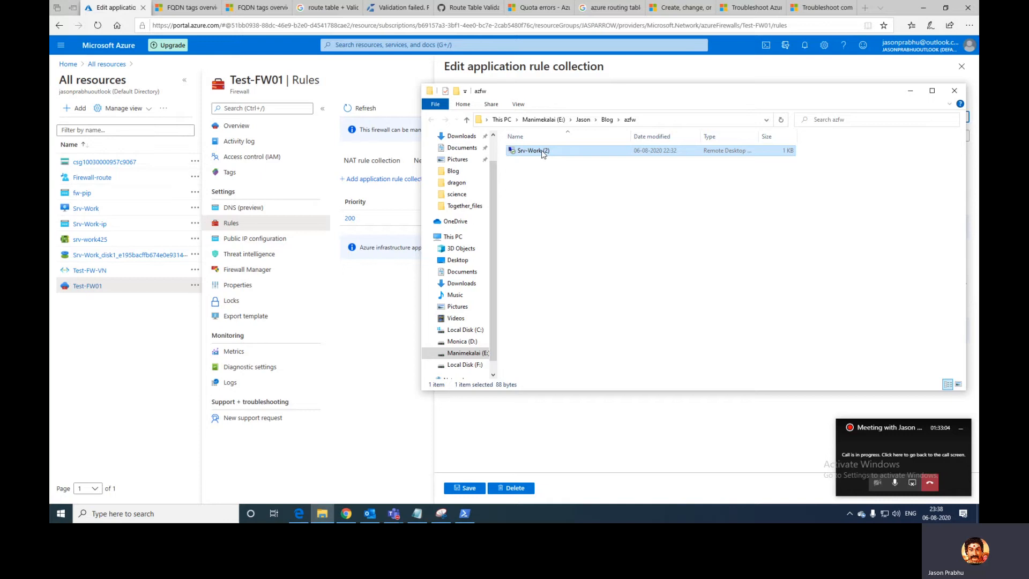
pyautogui.doubleClick(543, 153)
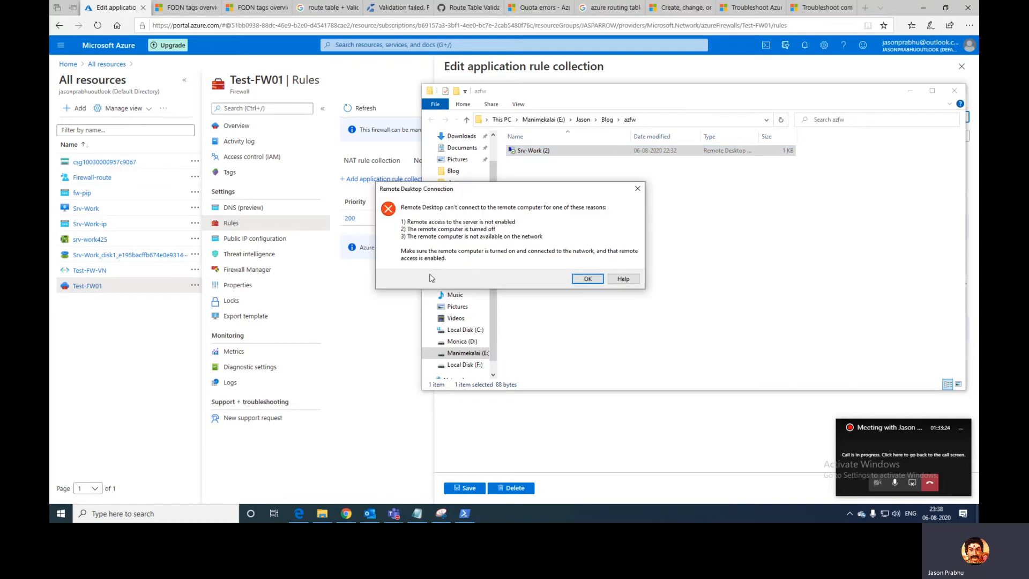
pyautogui.click(587, 279)
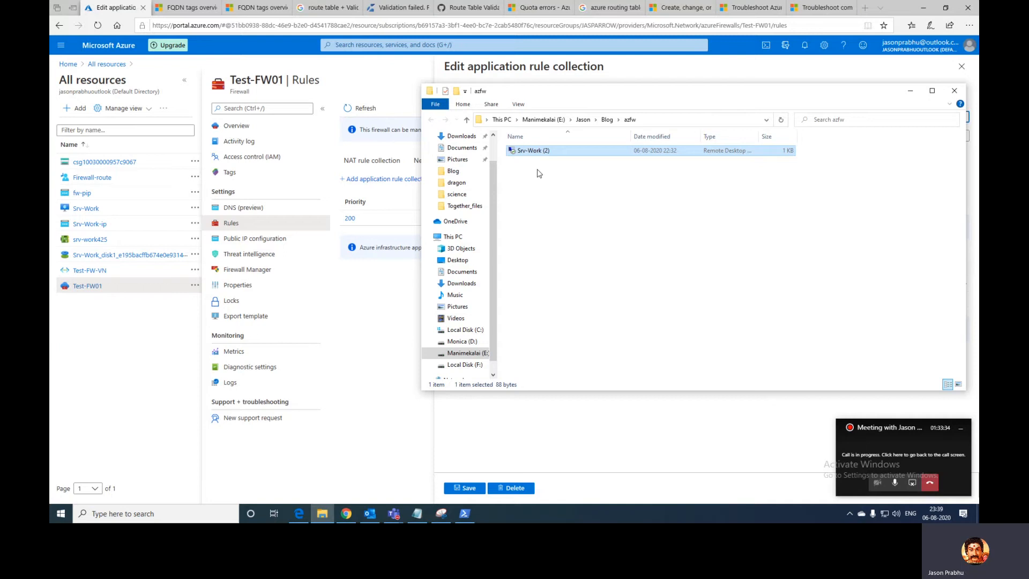
# Close the azfw folder and the App-Coll01 rule collection editor without saving, and return to the Azure portal home page
pyautogui.click(955, 91)
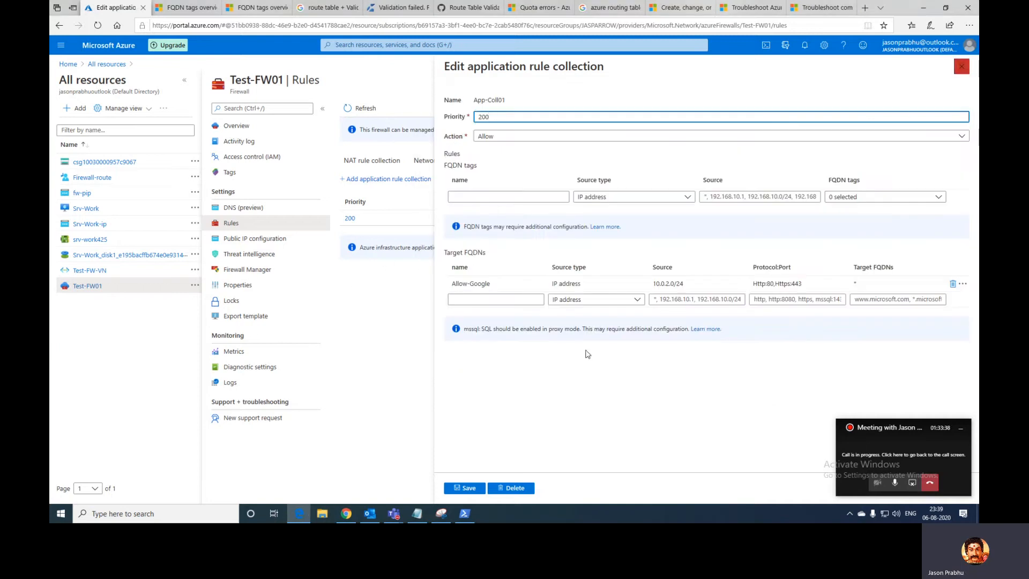
pyautogui.click(962, 64)
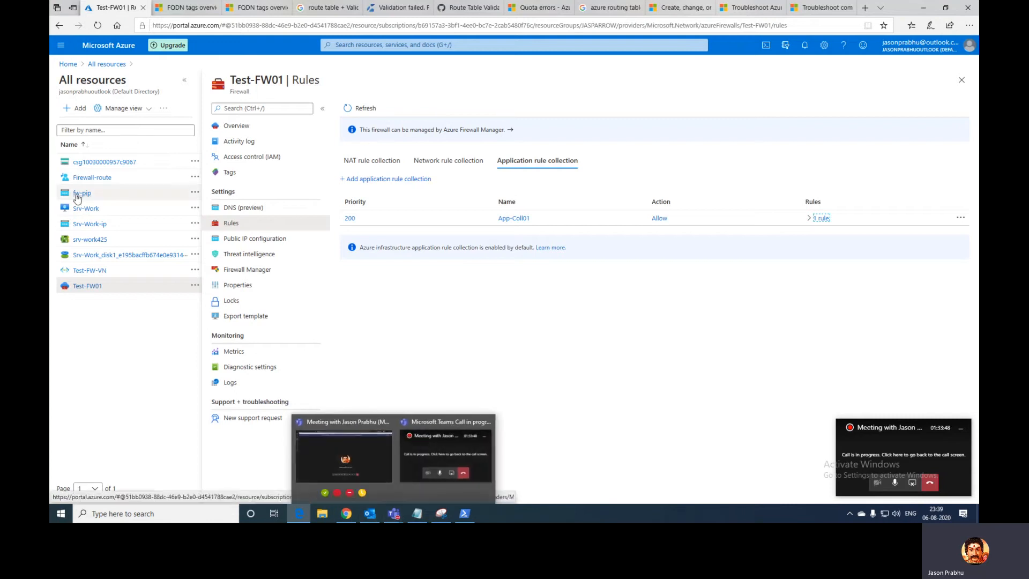
pyautogui.click(67, 65)
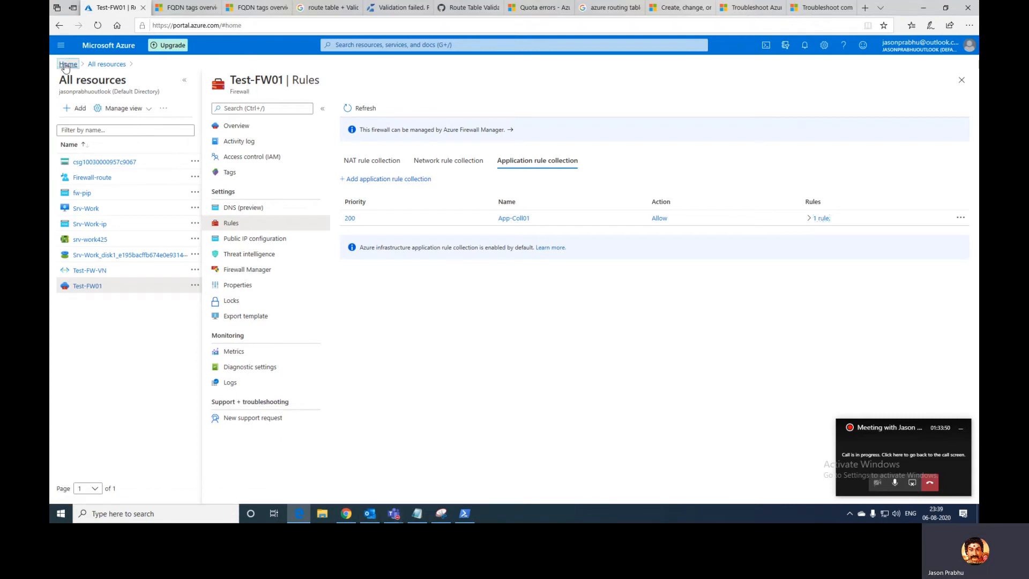